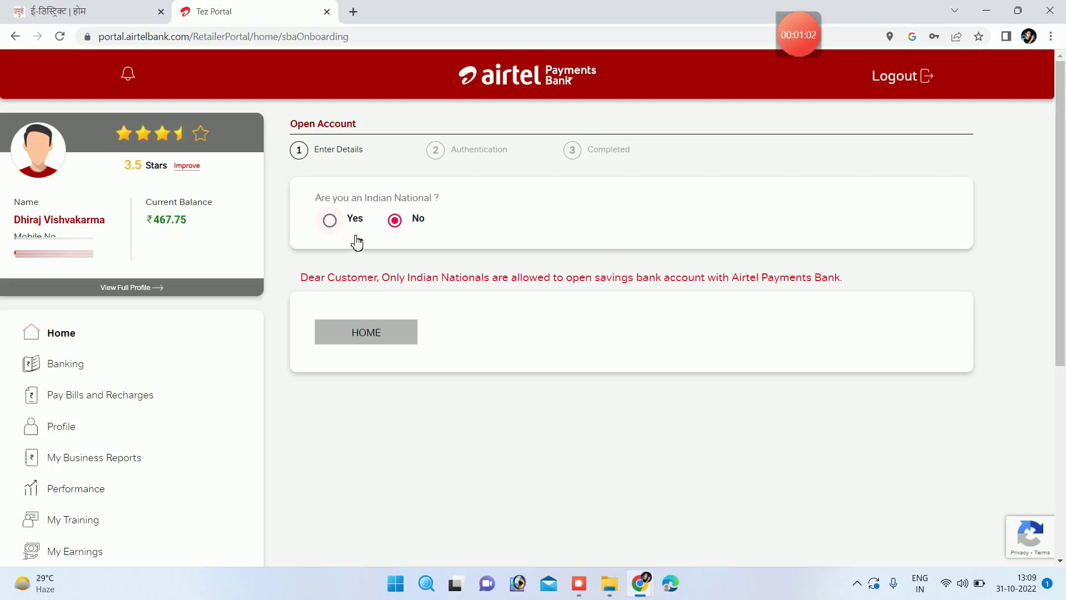
- Open the Open Account savings onboarding form from the retailer portal home
{"action": "left_click", "coordinate": [333, 223]}
- Mark the customer as an Indian National and verify their mobile number with a one-time code
{"action": "left_click", "coordinate": [331, 221]}
{"action": "left_click", "coordinate": [367, 312]}
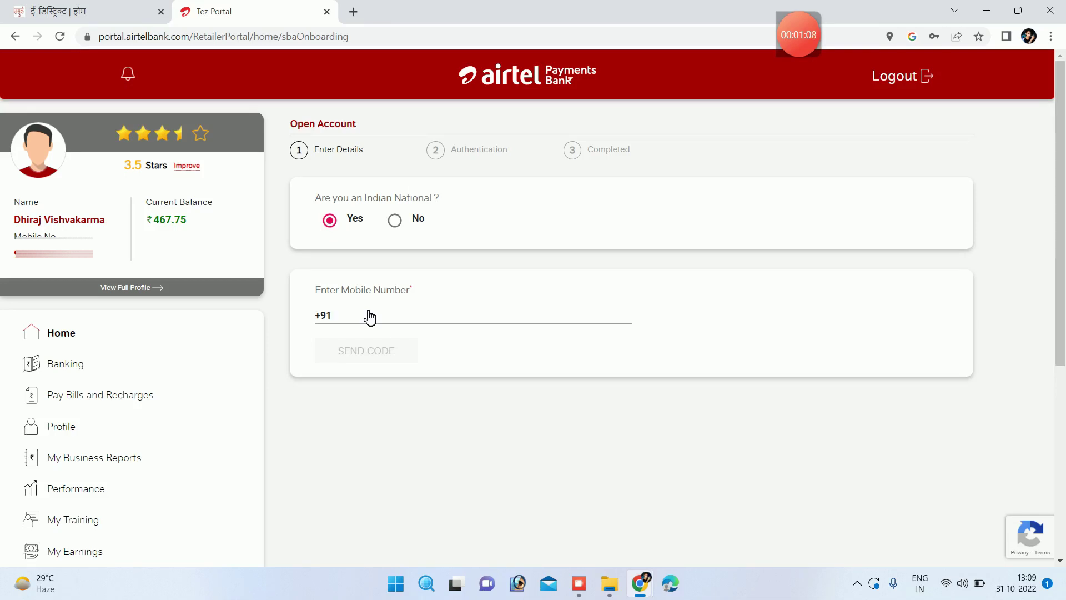
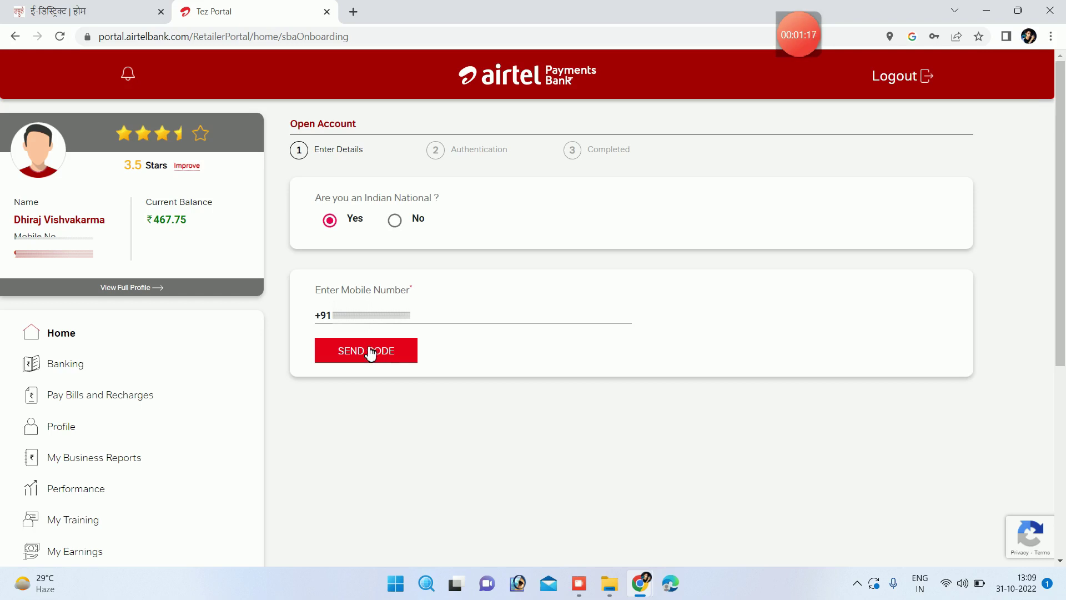
{"action": "left_click", "coordinate": [395, 352]}
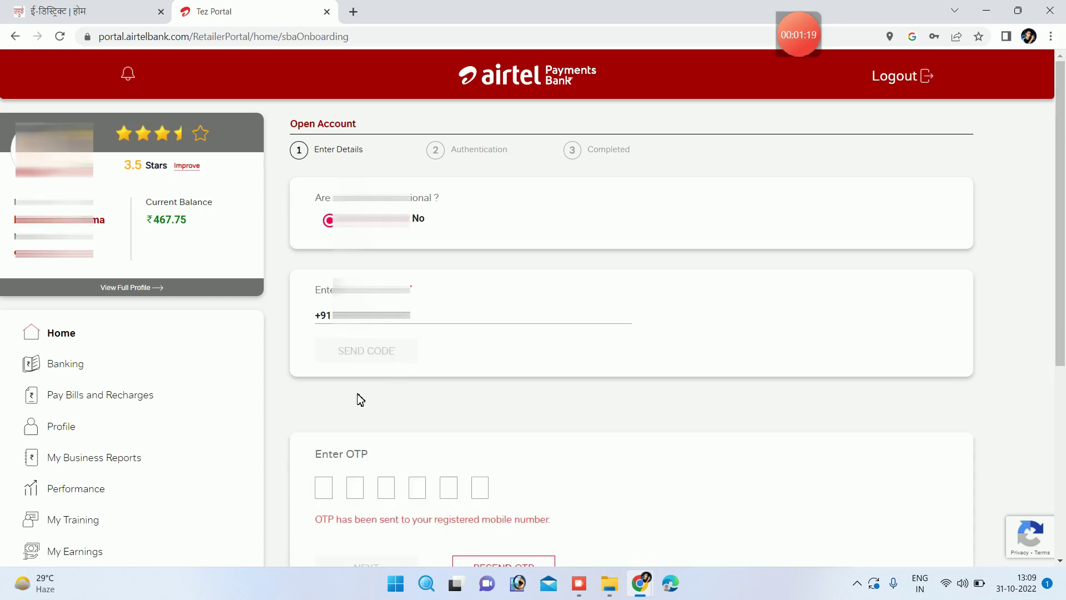
{"action": "scroll", "coordinate": [361, 400], "scroll_direction": "down", "scroll_amount": 2}
{"action": "left_click", "coordinate": [329, 357]}
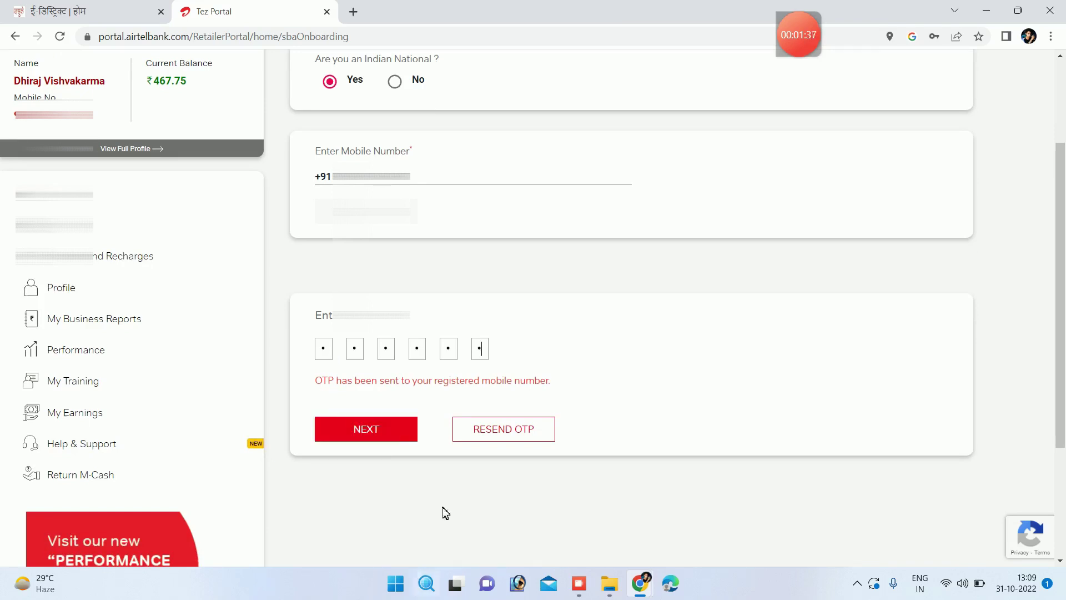
{"action": "left_click", "coordinate": [389, 435]}
{"action": "left_click", "coordinate": [381, 259]}
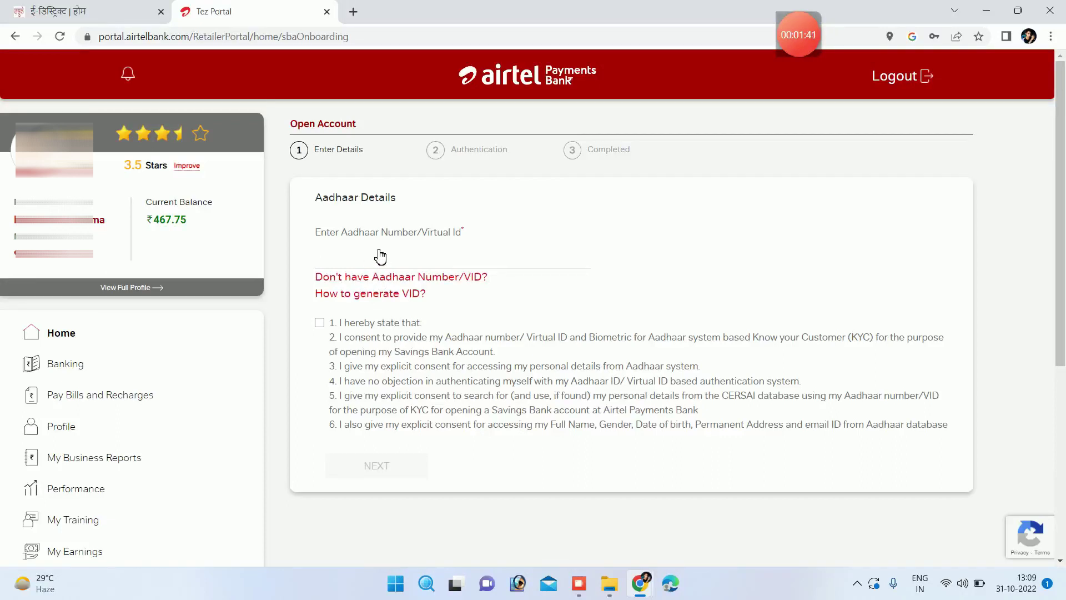
- Submit the customer's Aadhaar number with consent and authenticate it by fingerprint scan
{"action": "type", "text": "••••"}
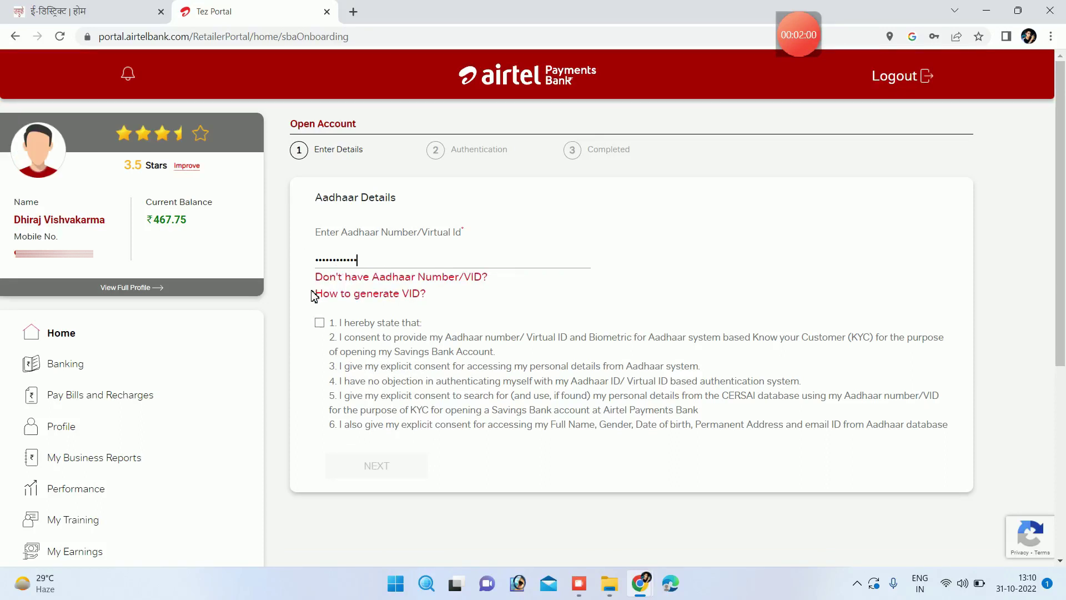
{"action": "left_click", "coordinate": [320, 323]}
{"action": "left_click", "coordinate": [368, 469]}
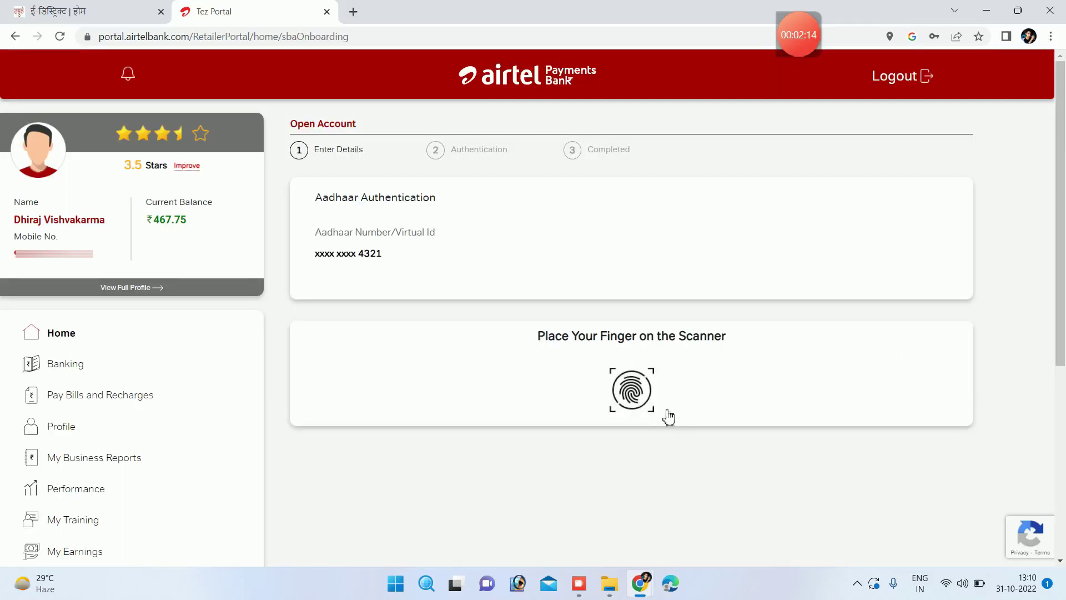
{"action": "left_click", "coordinate": [634, 387]}
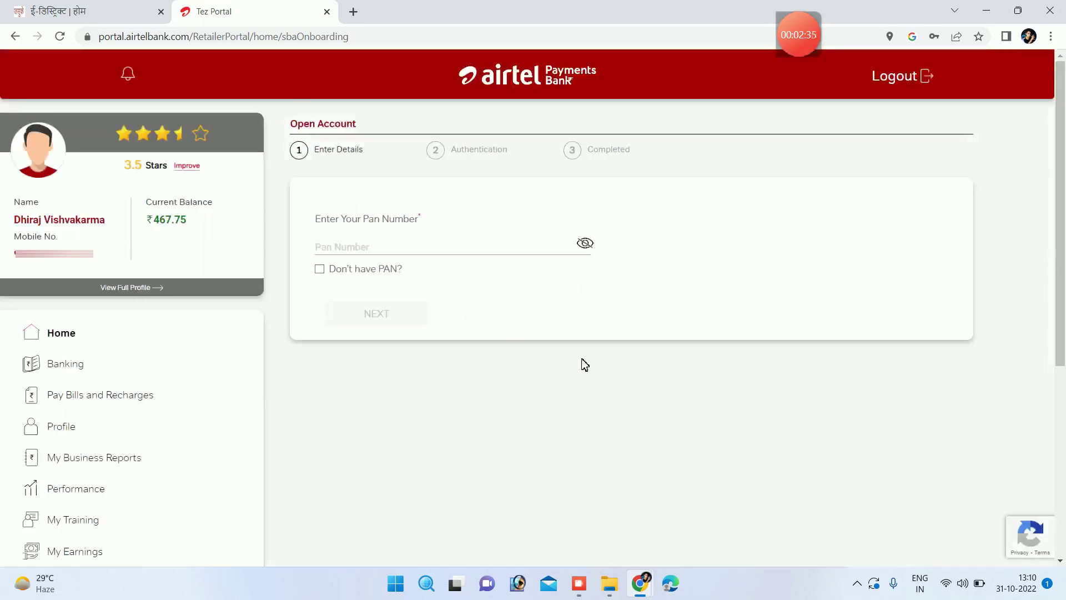
{"action": "left_click", "coordinate": [333, 253]}
- Enter the customer's PAN number and submit it
{"action": "type", "text": "A"}
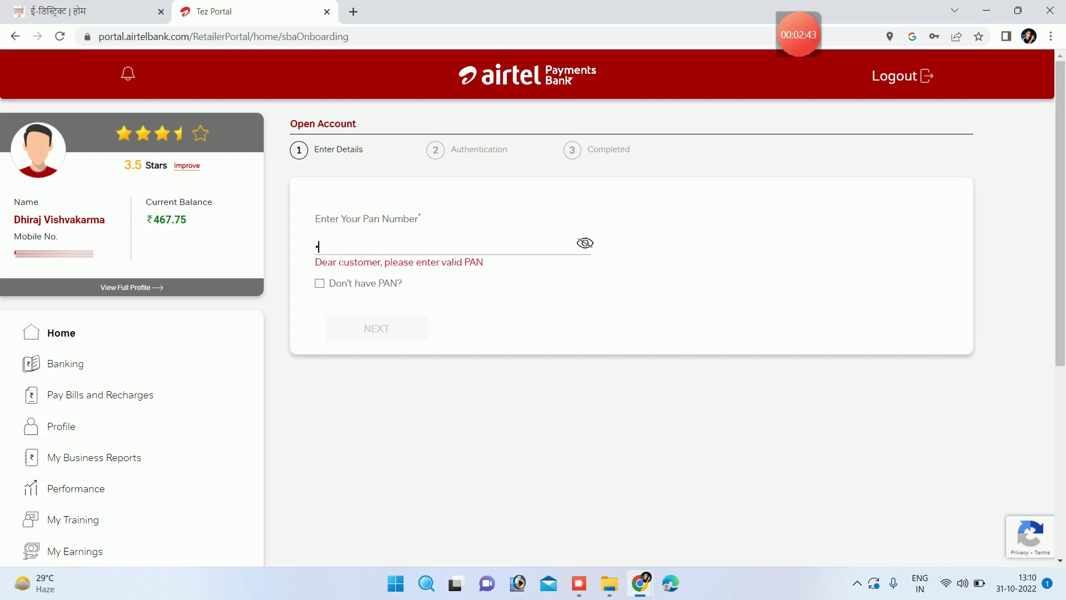
{"action": "type", "text": "BCDE"}
{"action": "type", "text": "1234F"}
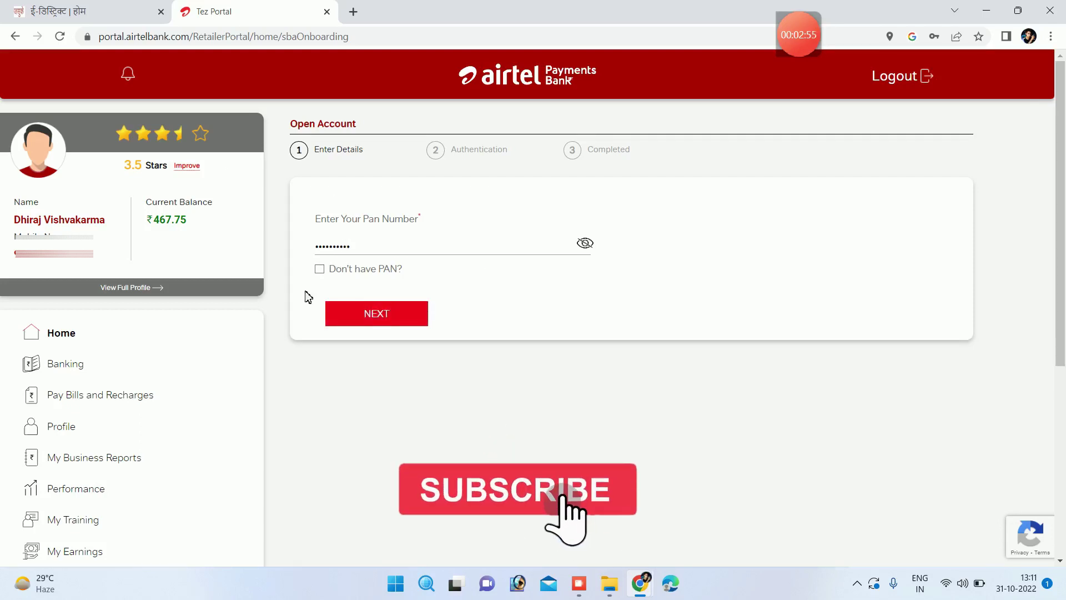
{"action": "left_click", "coordinate": [351, 308]}
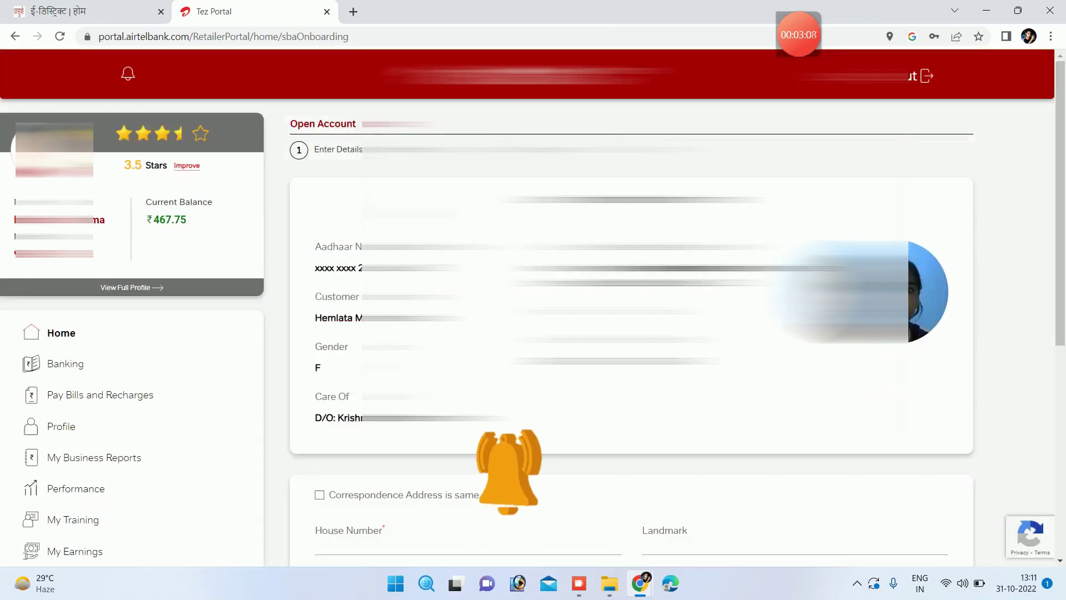
- Use the Aadhaar address for correspondence and copy the Care Of name as the father's name
{"action": "scroll", "coordinate": [533, 305], "scroll_direction": "down", "scroll_amount": 3}
{"action": "left_click", "coordinate": [321, 357]}
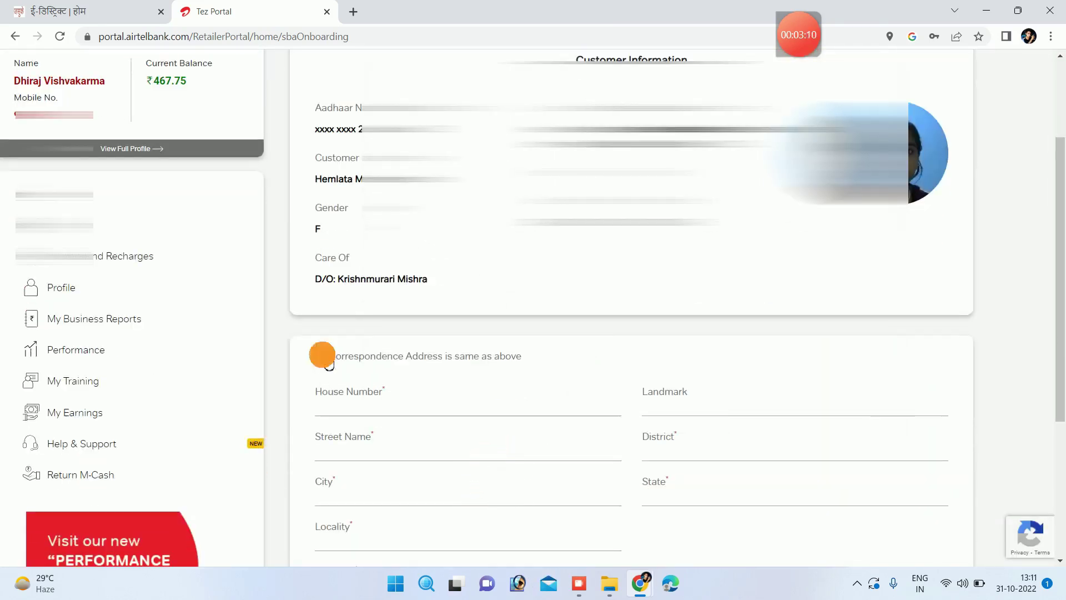
{"action": "left_click", "coordinate": [325, 381]}
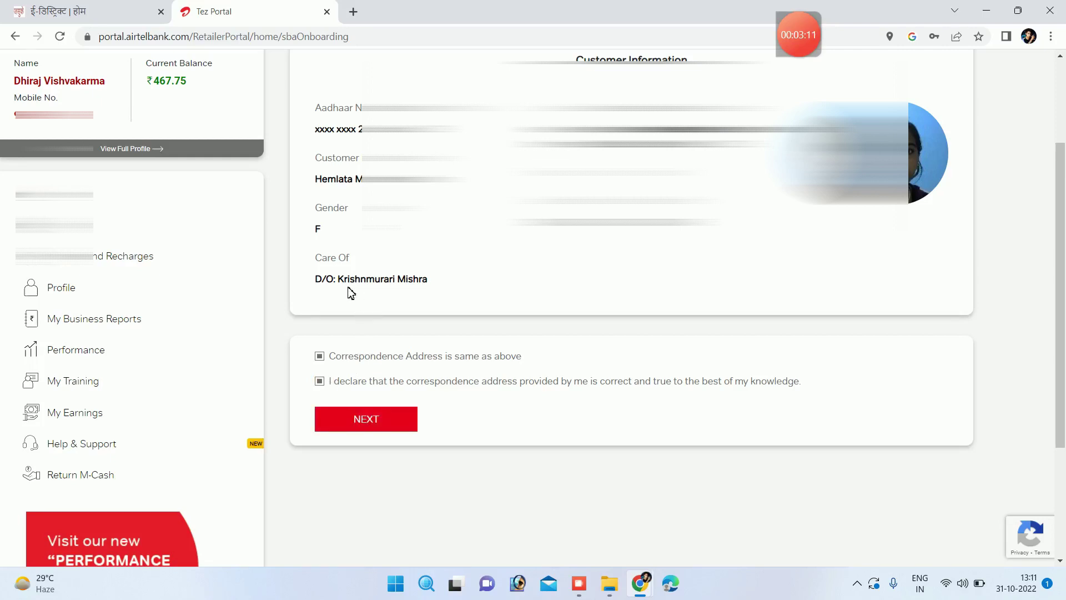
{"action": "left_click_drag", "start_coordinate": [338, 278], "coordinate": [429, 278]}
{"action": "right_click", "coordinate": [392, 282]}
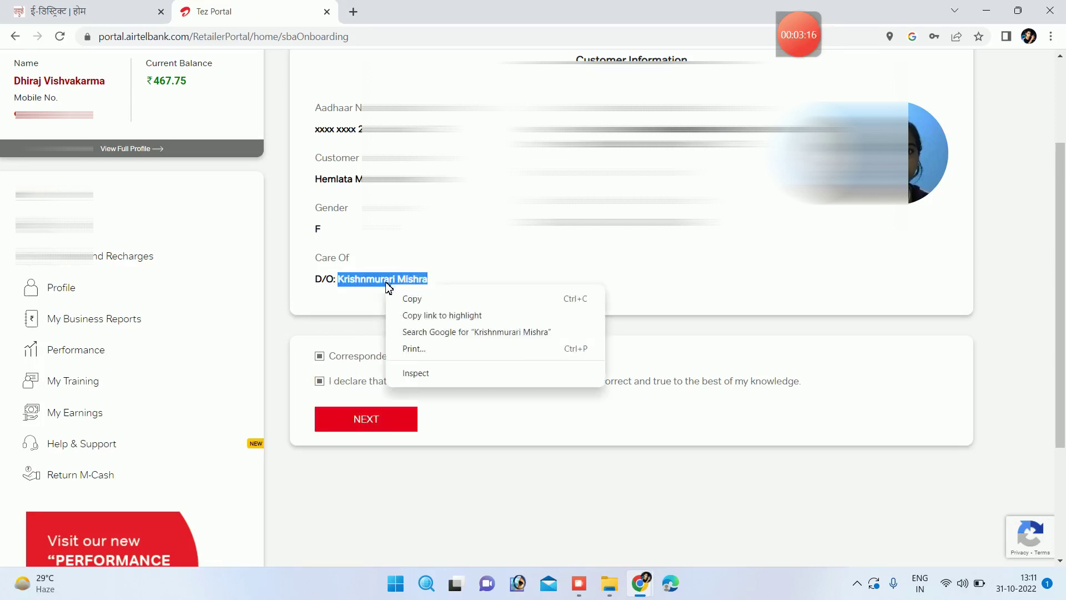
{"action": "left_click", "coordinate": [421, 301]}
{"action": "left_click", "coordinate": [381, 425]}
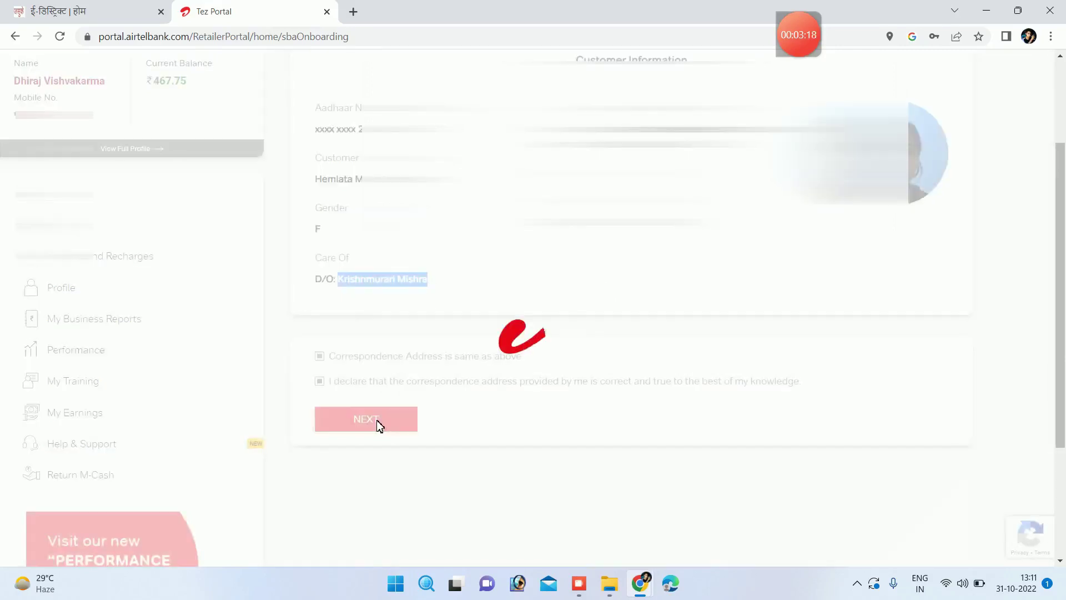
- Paste the father's name and set marital status Single and occupation STUDENT
{"action": "left_click", "coordinate": [389, 277]}
{"action": "right_click", "coordinate": [390, 278]}
{"action": "left_click", "coordinate": [424, 376]}
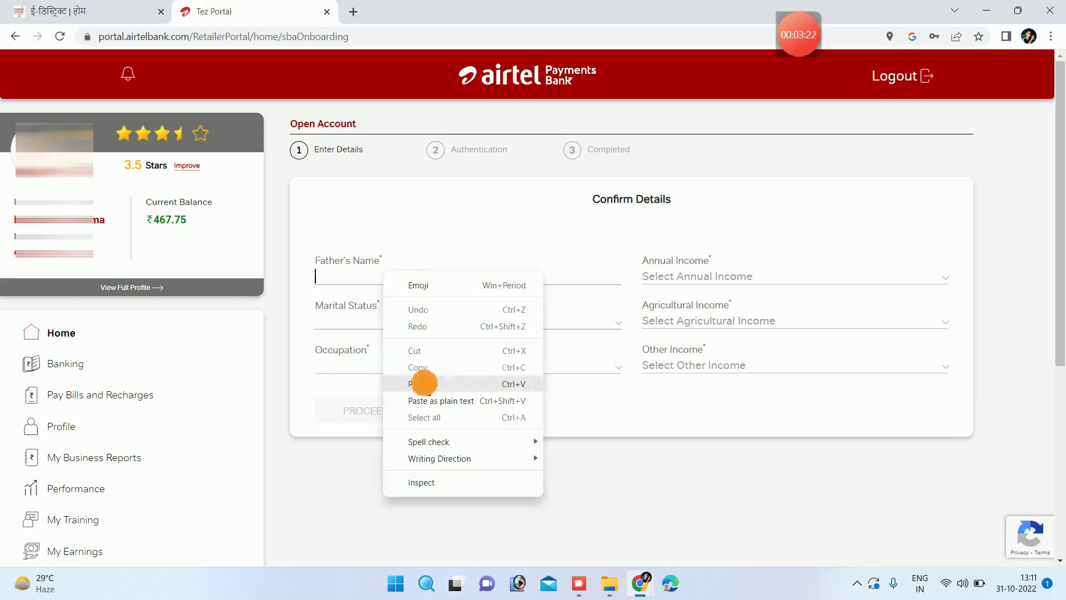
{"action": "left_click", "coordinate": [378, 327]}
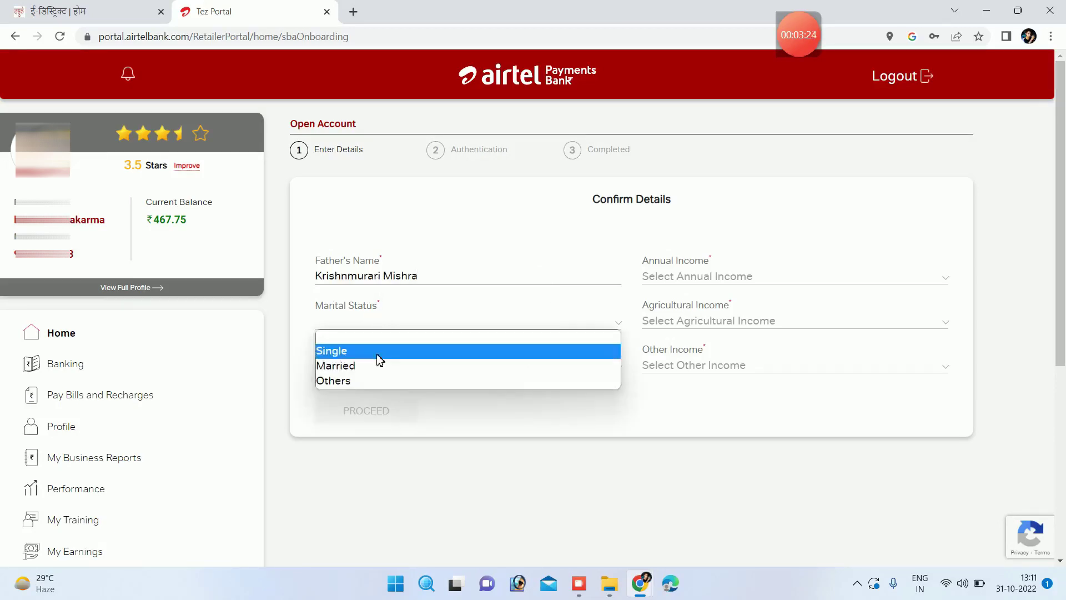
{"action": "left_click", "coordinate": [375, 355]}
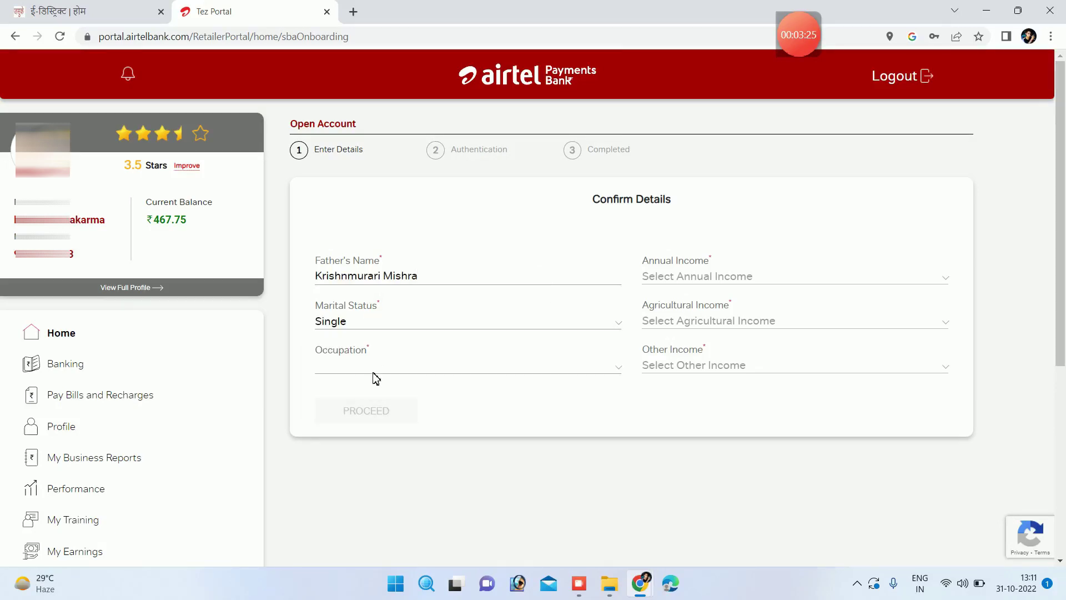
{"action": "left_click", "coordinate": [376, 368]}
{"action": "left_click", "coordinate": [369, 109]}
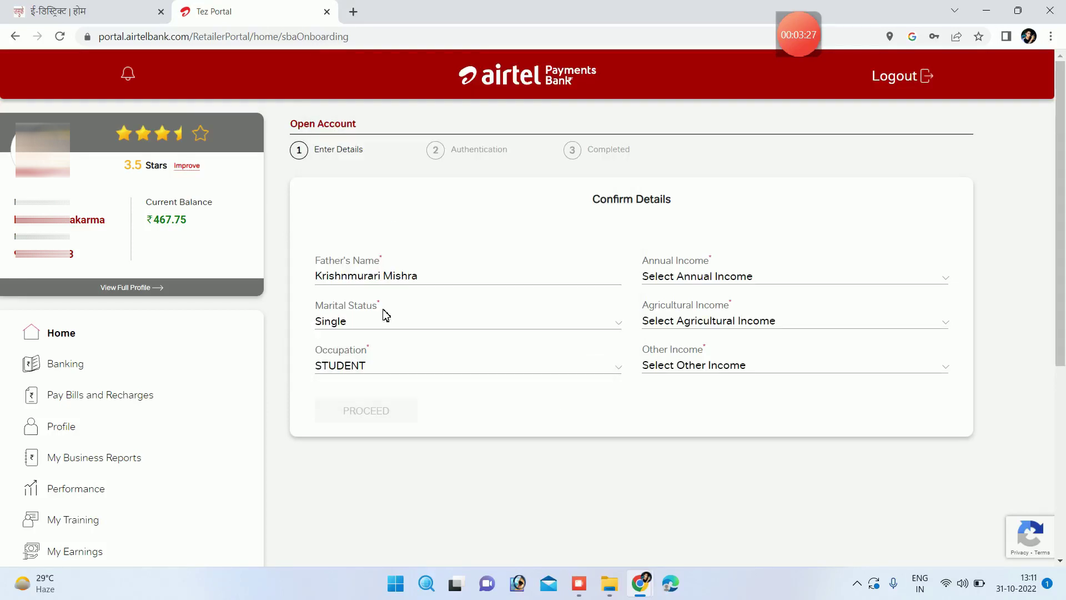
- Set annual income 0-2.5 lakhs, agricultural and other income 0, and proceed
{"action": "left_click", "coordinate": [671, 279]}
{"action": "left_click", "coordinate": [672, 305]}
{"action": "left_click", "coordinate": [670, 325]}
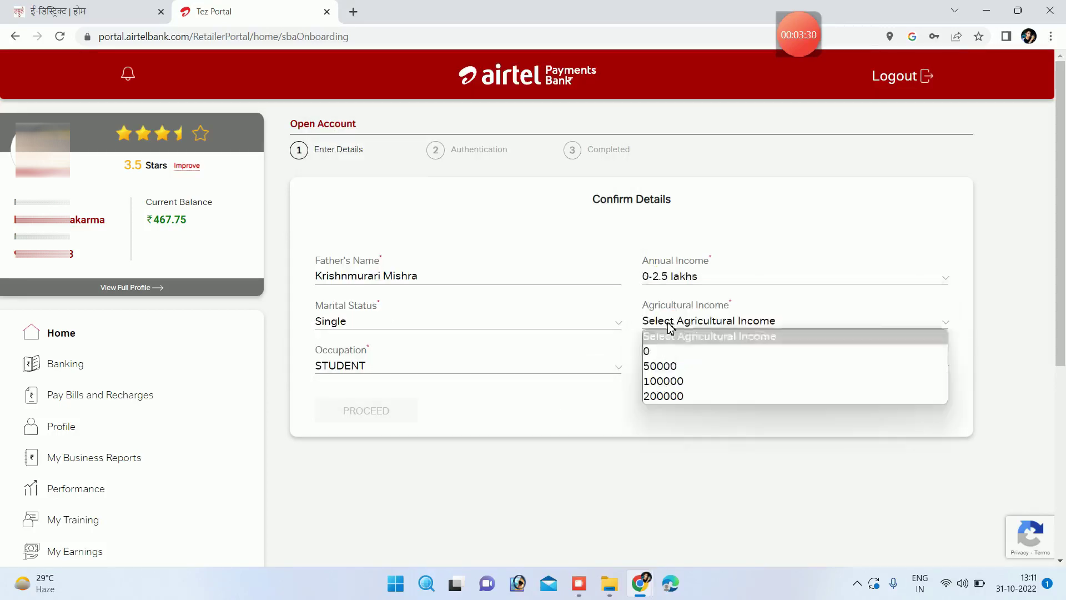
{"action": "left_click", "coordinate": [661, 351]}
{"action": "left_click", "coordinate": [669, 366]}
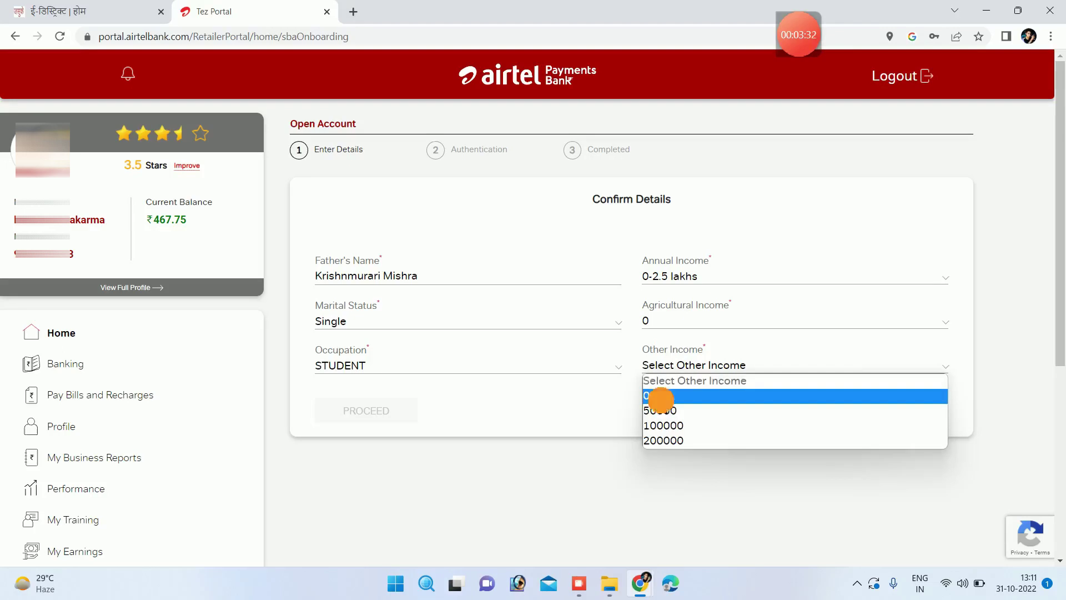
{"action": "left_click", "coordinate": [661, 399]}
{"action": "left_click", "coordinate": [380, 412]}
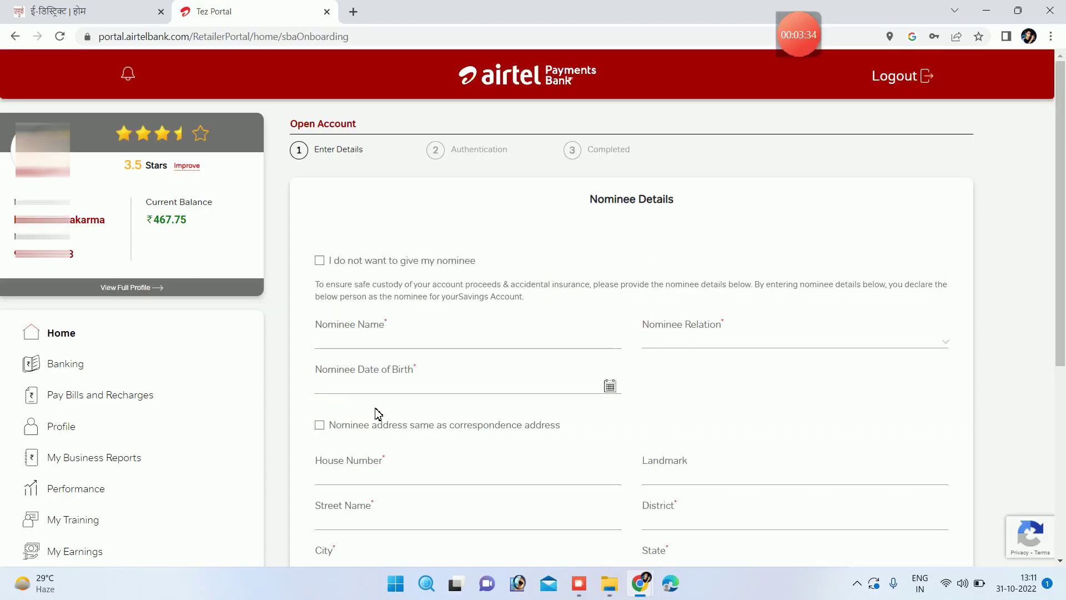
- Paste the father's name as nominee with relation FATHER
{"action": "scroll", "coordinate": [369, 326], "scroll_direction": "down", "scroll_amount": 1}
{"action": "left_click", "coordinate": [366, 269]}
{"action": "right_click", "coordinate": [371, 275]}
{"action": "left_click", "coordinate": [408, 377]}
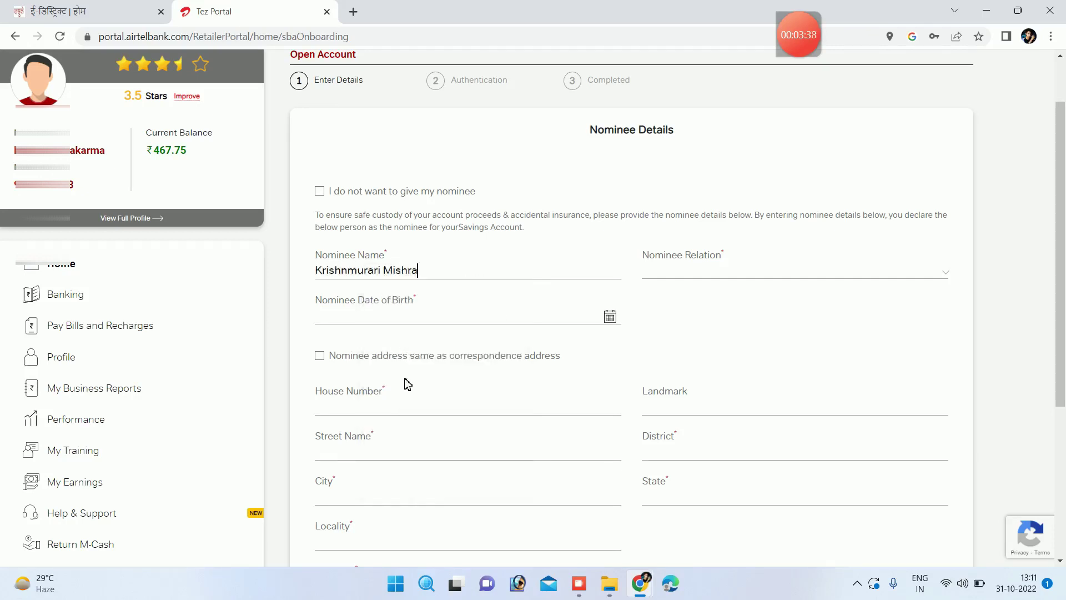
{"action": "left_click", "coordinate": [707, 270]}
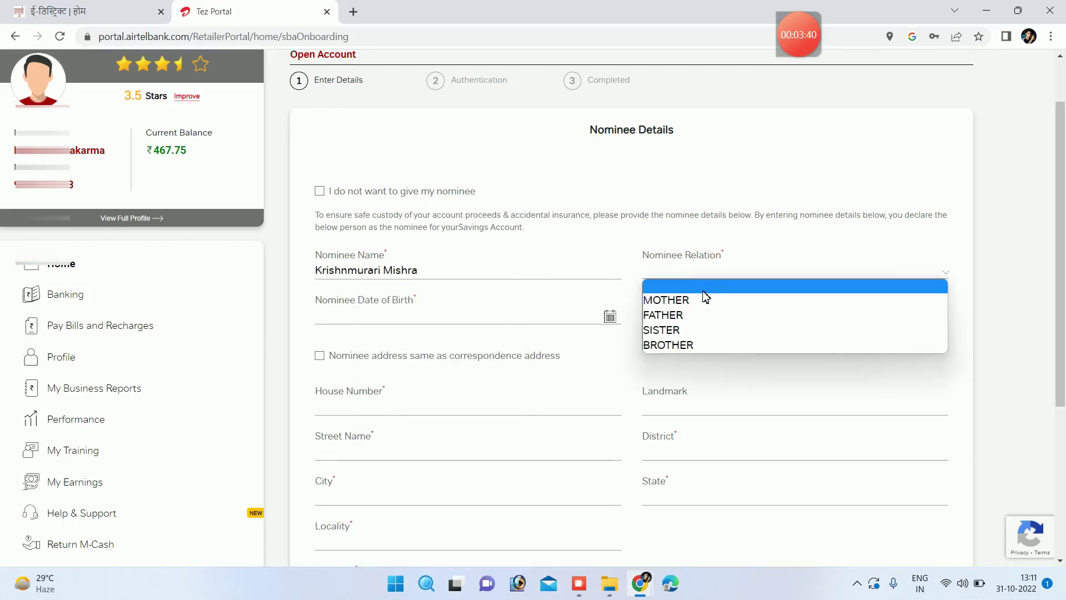
{"action": "left_click", "coordinate": [685, 314]}
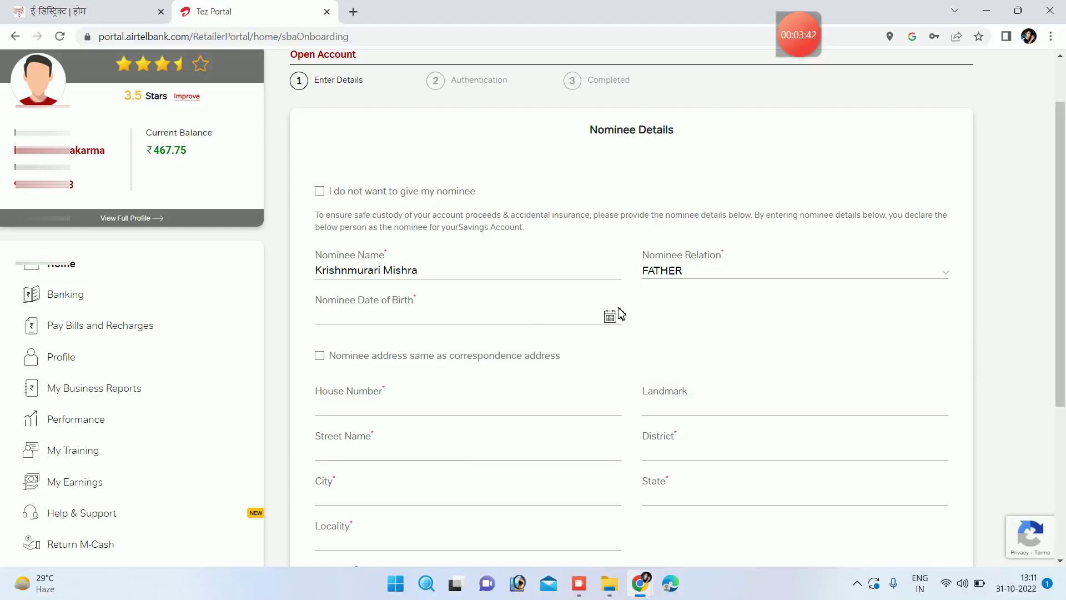
{"action": "left_click", "coordinate": [521, 322]}
{"action": "left_click", "coordinate": [431, 361]}
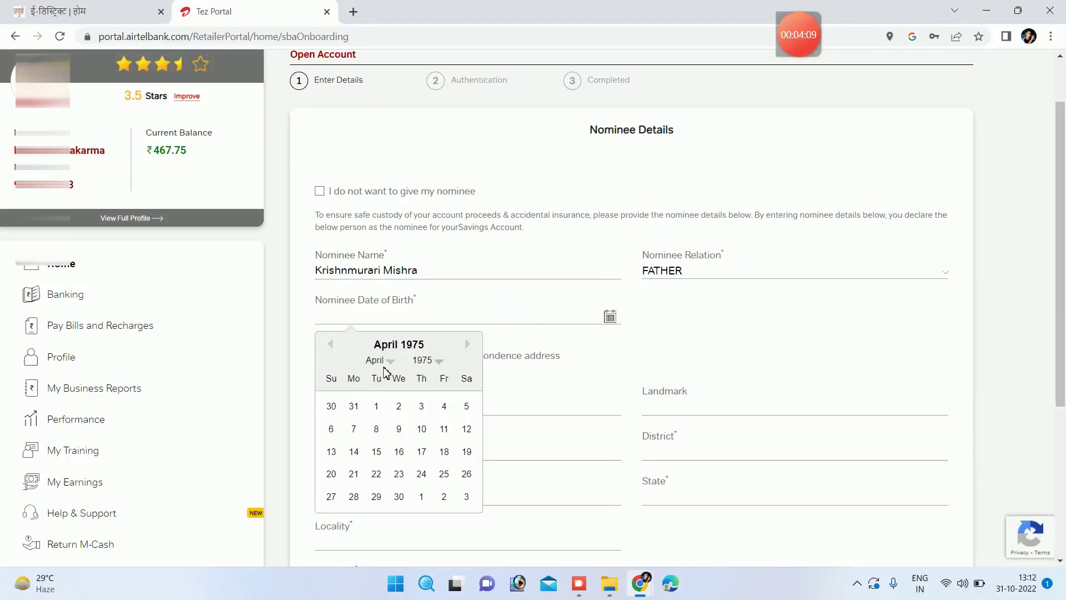
{"action": "left_click", "coordinate": [376, 406]}
{"action": "left_click", "coordinate": [318, 358]}
{"action": "scroll", "coordinate": [333, 356], "scroll_direction": "down", "scroll_amount": 1}
{"action": "left_click", "coordinate": [377, 334]}
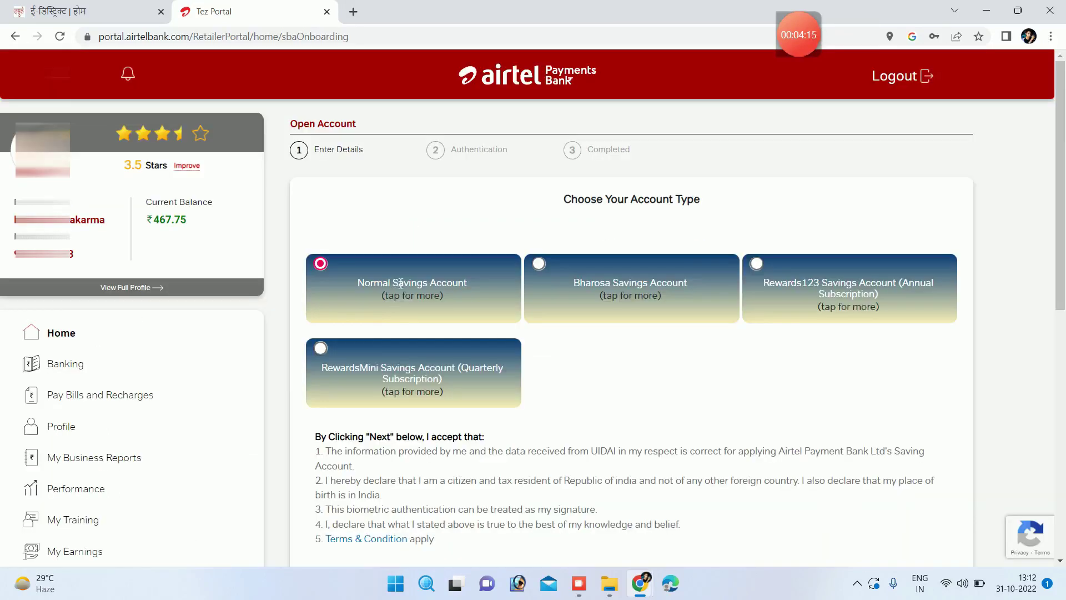
- Accept the not-physically-challenged declaration and the sweepout account consent
{"action": "scroll", "coordinate": [400, 280], "scroll_direction": "down", "scroll_amount": 5}
{"action": "left_click", "coordinate": [321, 312]}
{"action": "left_click", "coordinate": [321, 348]}
{"action": "scroll", "coordinate": [356, 319], "scroll_direction": "down", "scroll_amount": 4}
- Enter a 50 opening deposit, accept the ₹50 facilitation charge, and confirm the summary
{"action": "left_click", "coordinate": [346, 358]}
{"action": "type", "text": "50"}
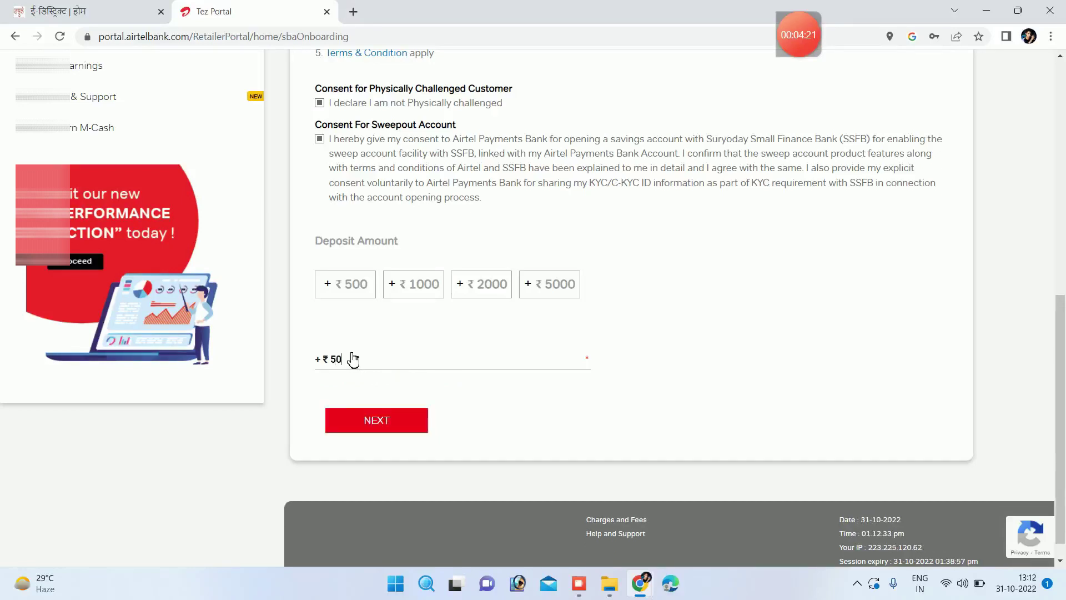
{"action": "left_click", "coordinate": [411, 431]}
{"action": "left_click", "coordinate": [518, 333]}
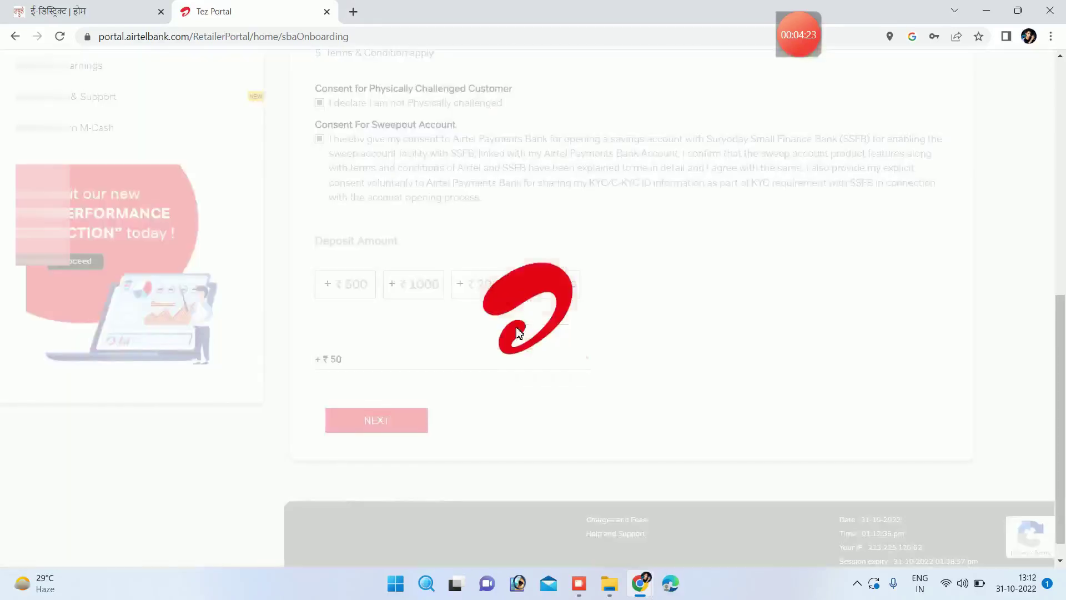
{"action": "scroll", "coordinate": [522, 319], "scroll_direction": "down", "scroll_amount": 10}
{"action": "scroll", "coordinate": [505, 317], "scroll_direction": "up", "scroll_amount": 3}
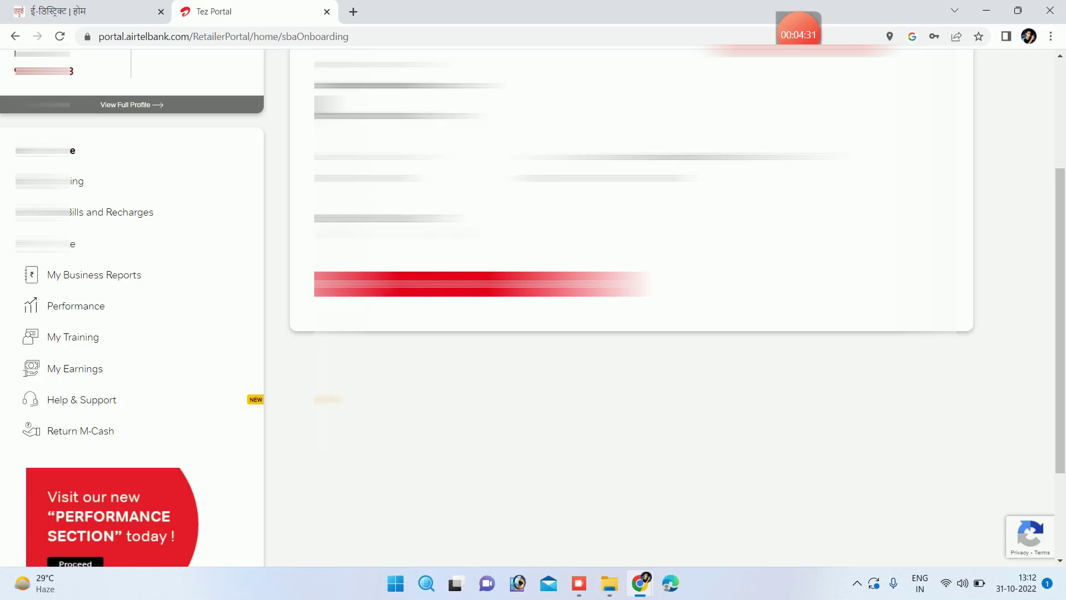
{"action": "left_click", "coordinate": [423, 284]}
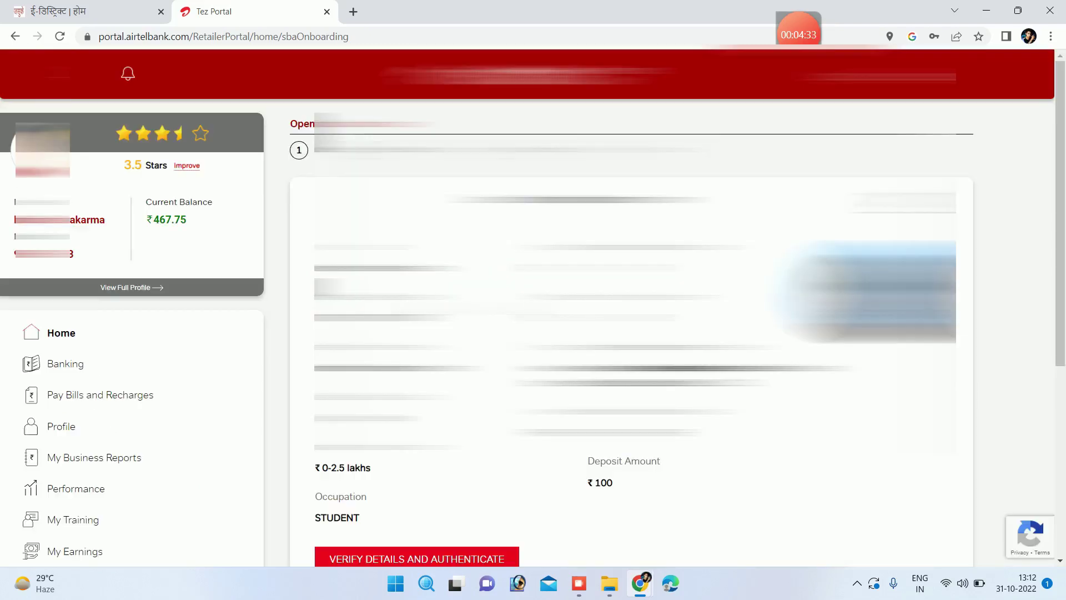
- Verify the details and capture the customer's Aadhaar fingerprint
{"action": "scroll", "coordinate": [468, 321], "scroll_direction": "down", "scroll_amount": 4}
{"action": "left_click", "coordinate": [417, 357]}
{"action": "left_click", "coordinate": [632, 426]}
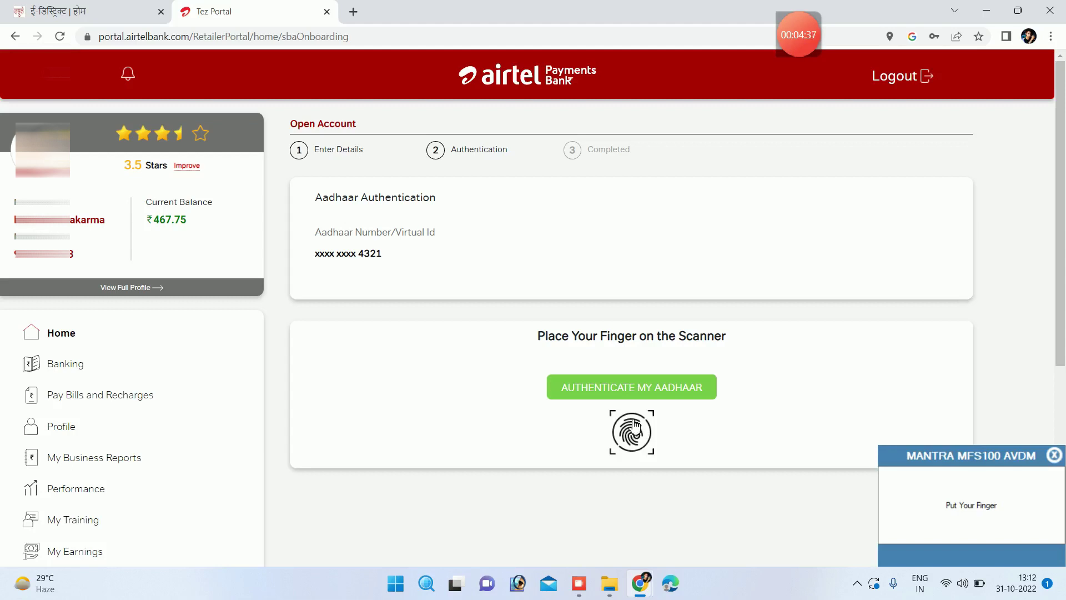
{"action": "left_click", "coordinate": [664, 396]}
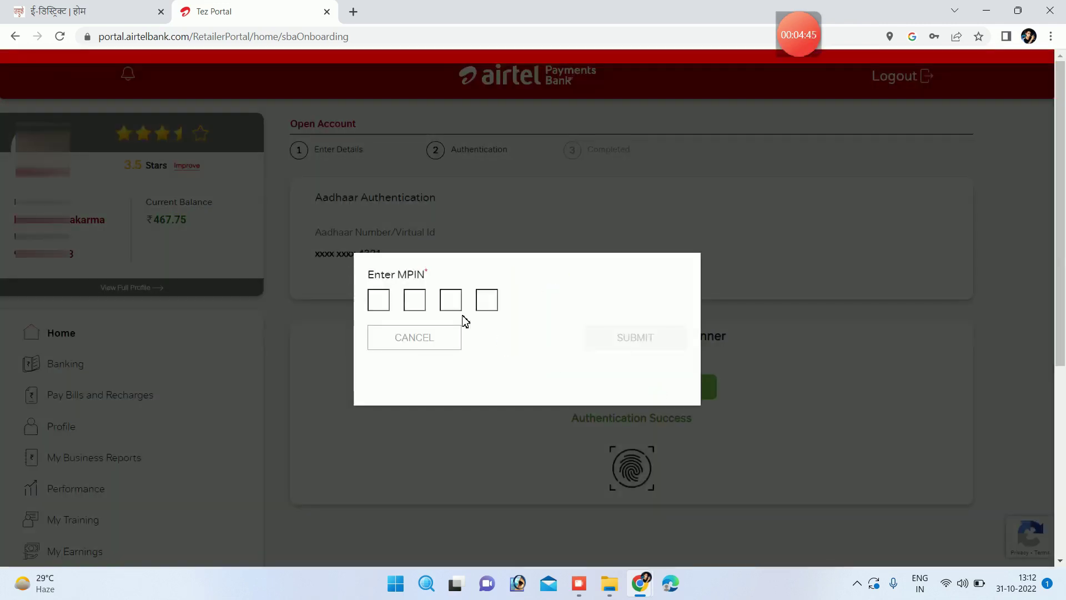
- Enter the retailer MPIN to finish authentication, then choose Yes for government subsidies
{"action": "left_click", "coordinate": [385, 304]}
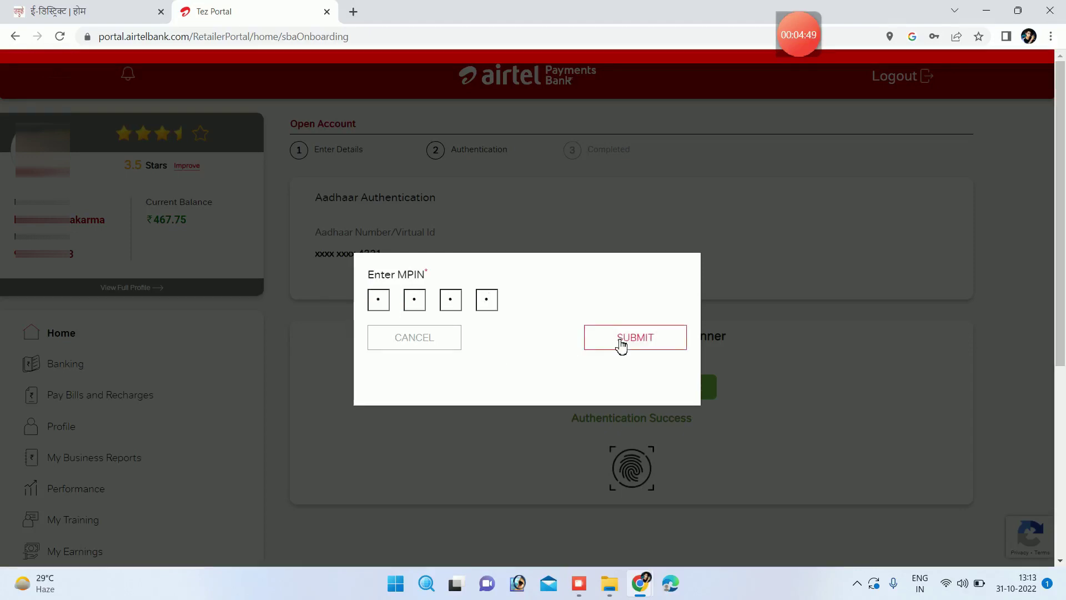
{"action": "left_click", "coordinate": [614, 340]}
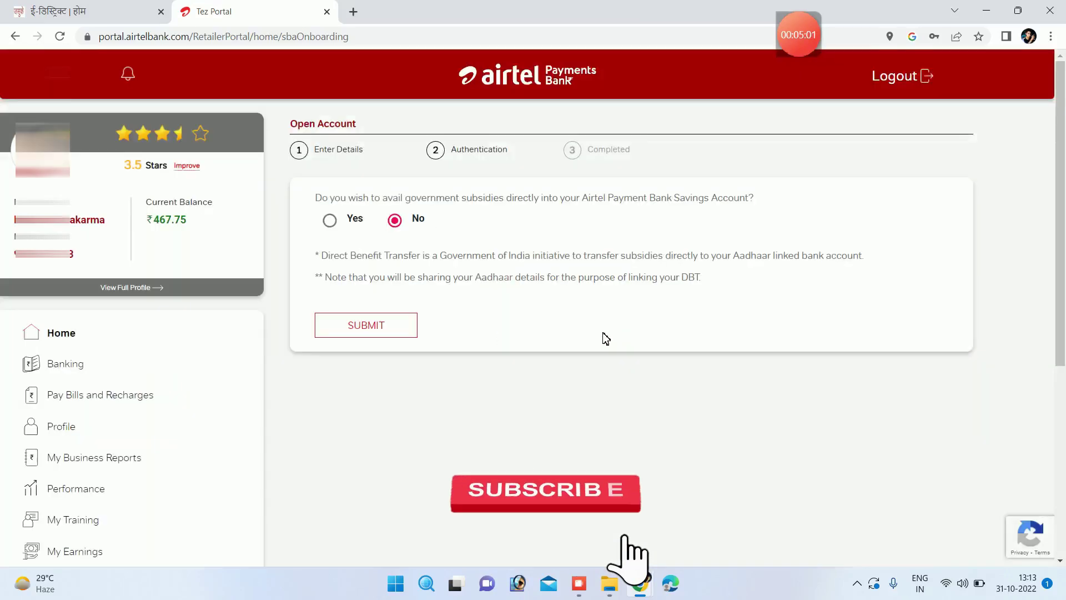
{"action": "left_click", "coordinate": [330, 222]}
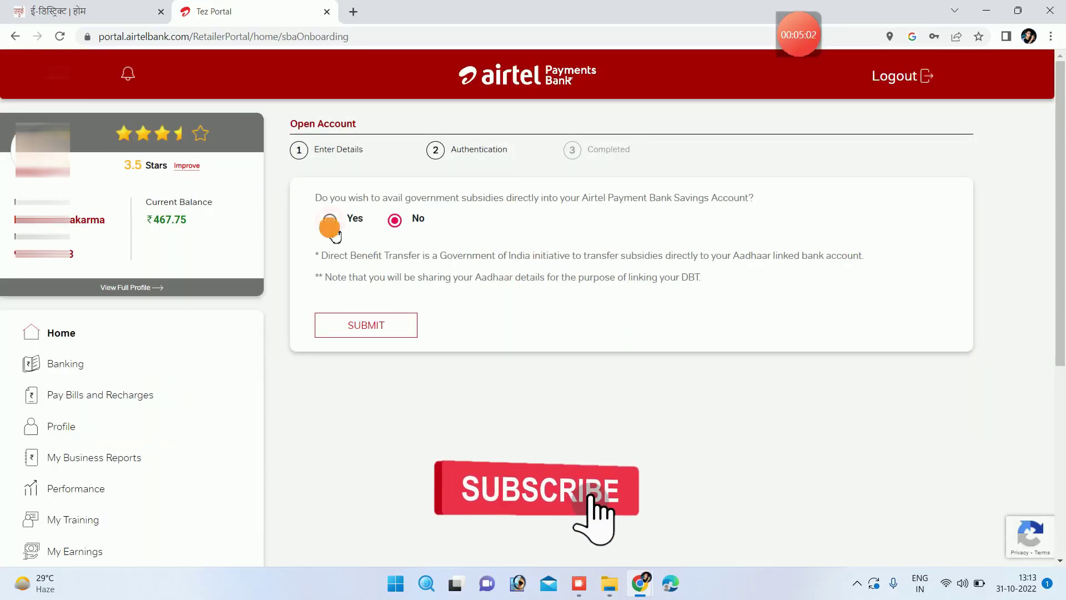
- Submit the subsidy opt-in and pick AIRTEL PAYMENTS BANK LIMITED for DBT linking
{"action": "left_click", "coordinate": [406, 328]}
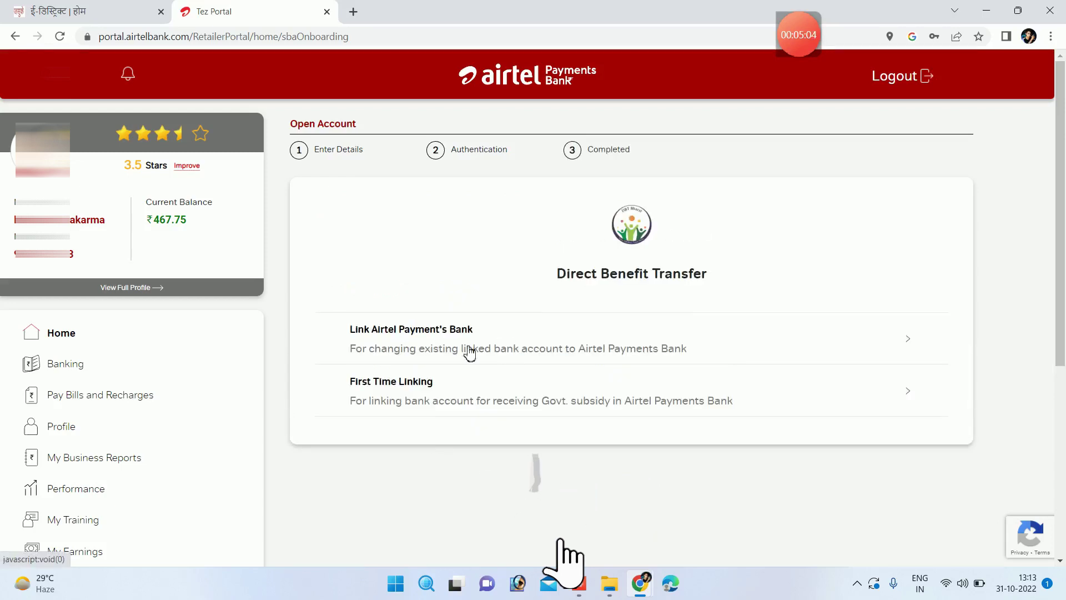
{"action": "left_click", "coordinate": [516, 347]}
{"action": "scroll", "coordinate": [511, 317], "scroll_direction": "down", "scroll_amount": 4}
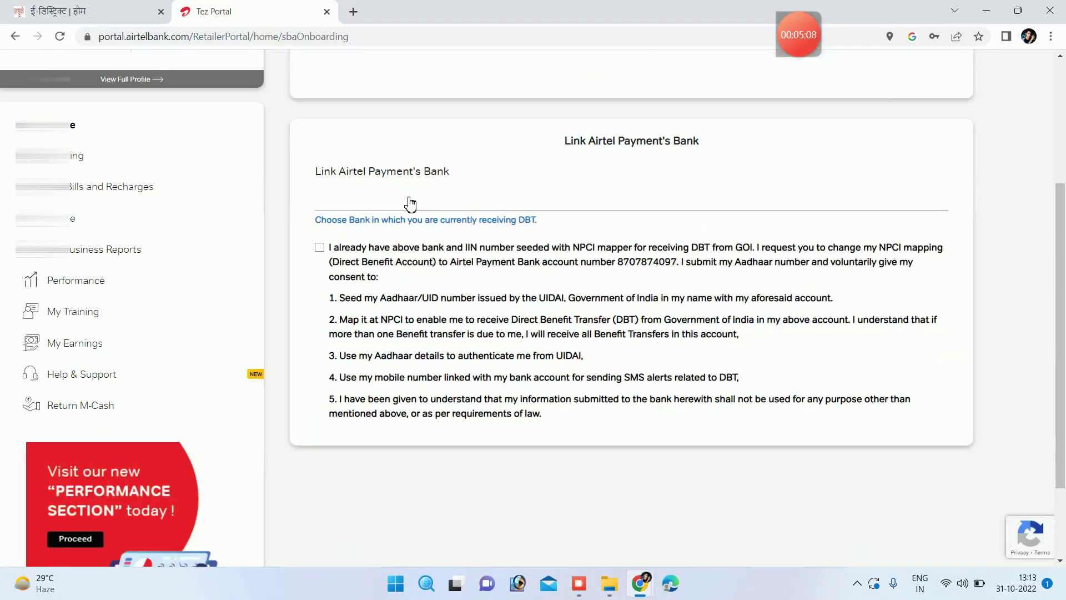
{"action": "left_click", "coordinate": [411, 203]}
{"action": "type", "text": "Al"}
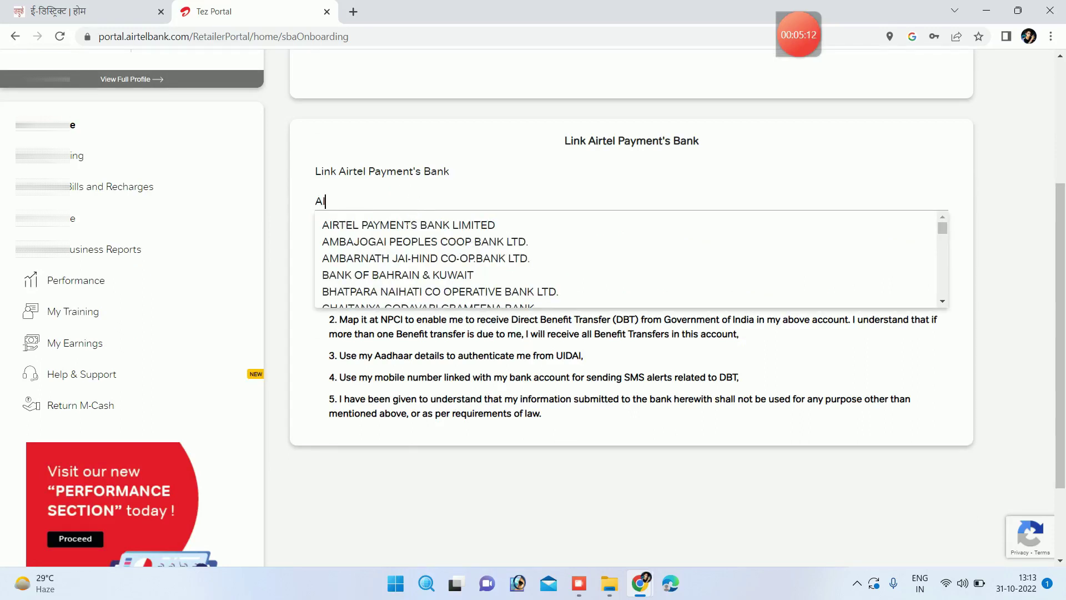
{"action": "left_click", "coordinate": [400, 225]}
- Accept the DBT seeding consent and confirm it with the customer's fingerprint scan
{"action": "left_click", "coordinate": [321, 249]}
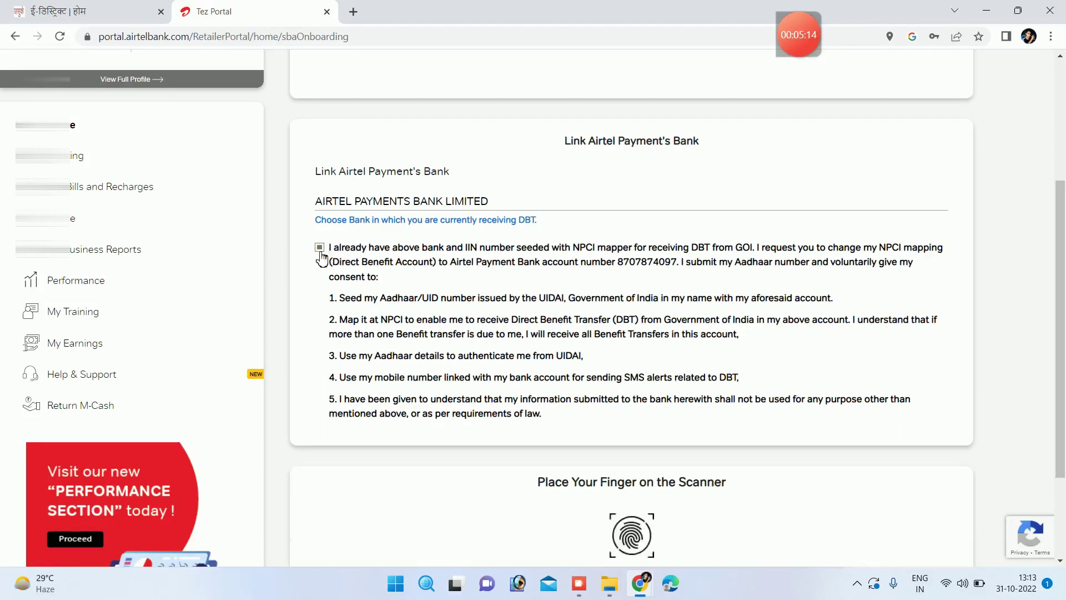
{"action": "scroll", "coordinate": [320, 256], "scroll_direction": "down", "scroll_amount": 3}
{"action": "left_click", "coordinate": [659, 401]}
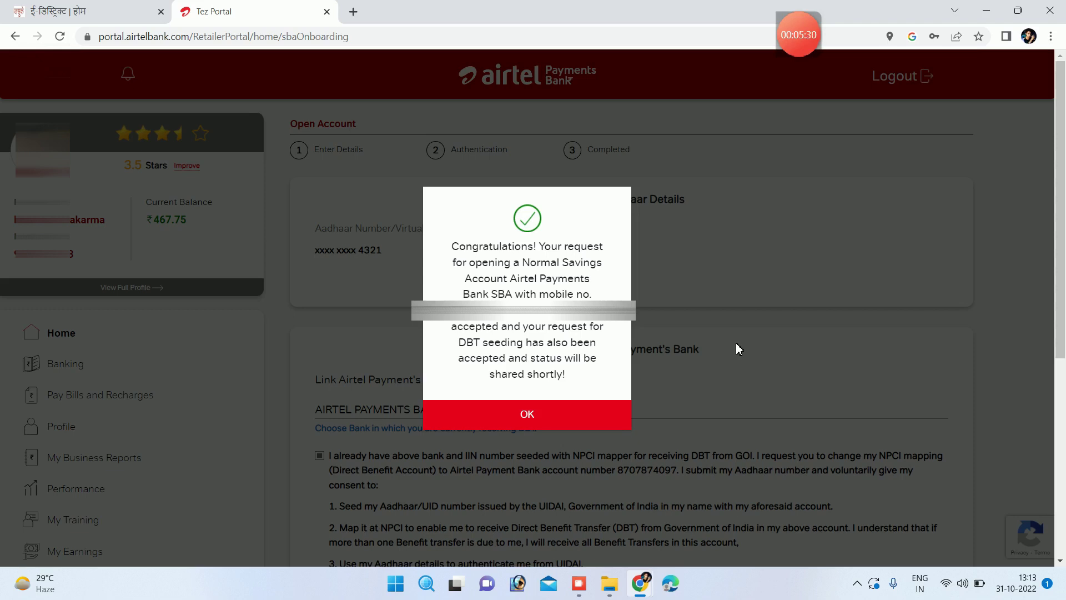
{"action": "mouse_move", "coordinate": [803, 38]}
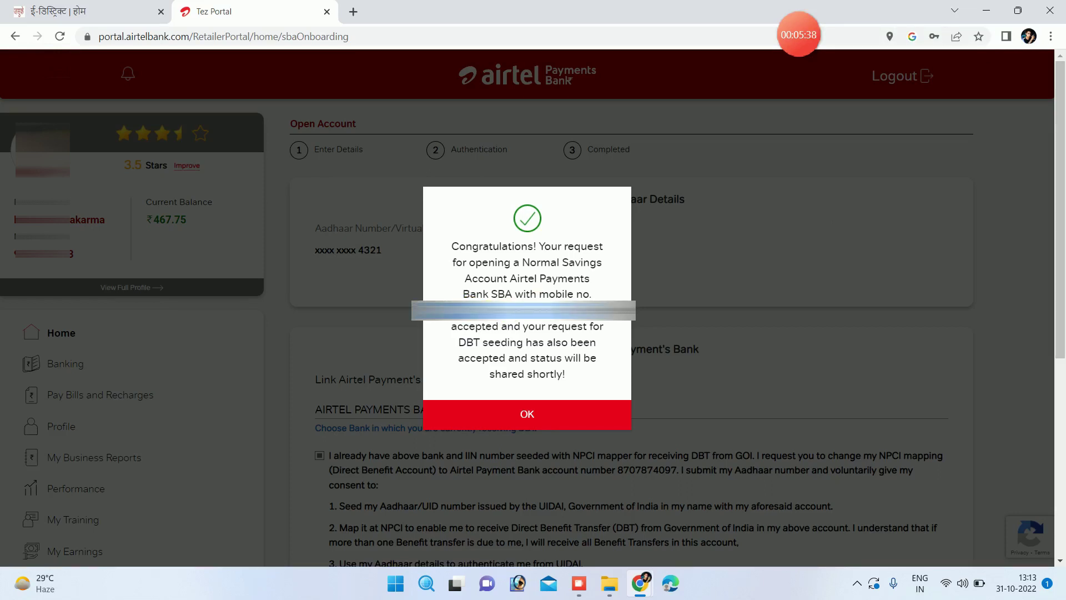
- Close the congratulations dialog with OK to land on the Quick Links home page
{"action": "right_click", "coordinate": [548, 313]}
{"action": "left_click", "coordinate": [556, 324]}
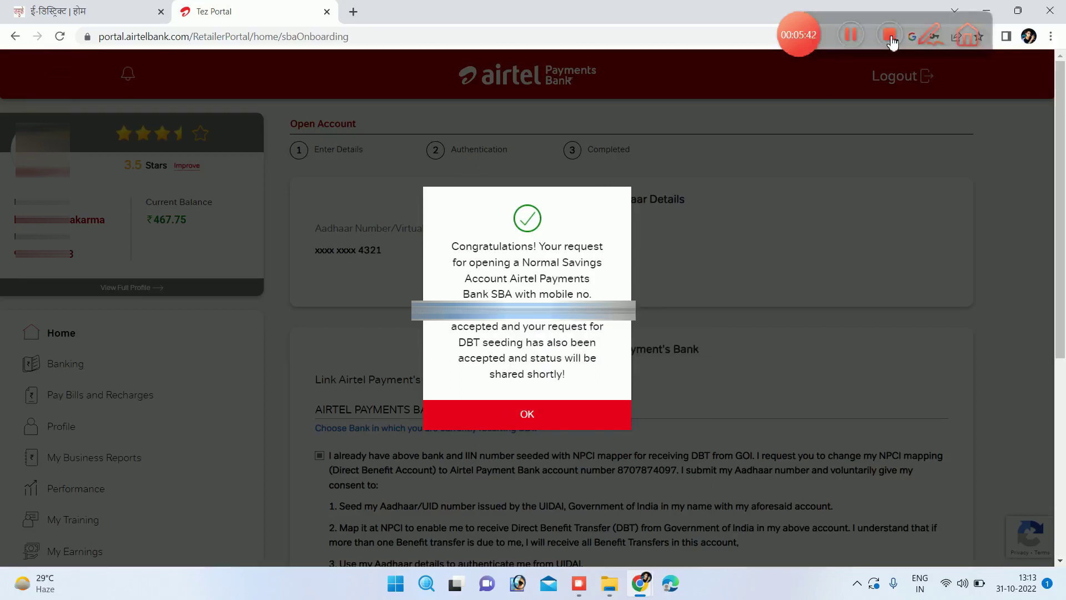
{"action": "scroll", "coordinate": [834, 234], "scroll_direction": "down", "scroll_amount": 1}
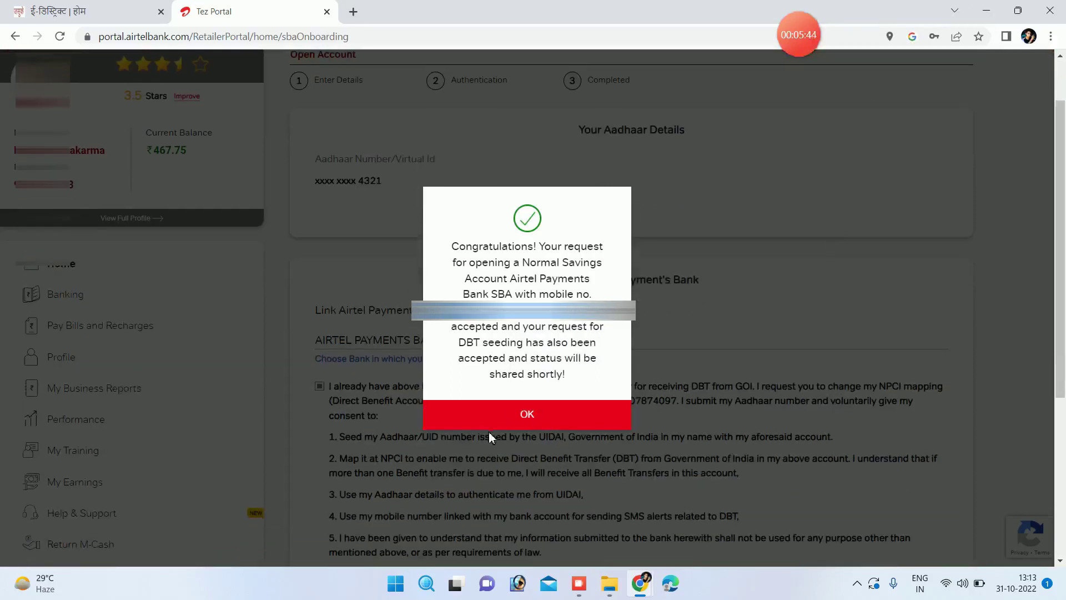
{"action": "left_click", "coordinate": [539, 421]}
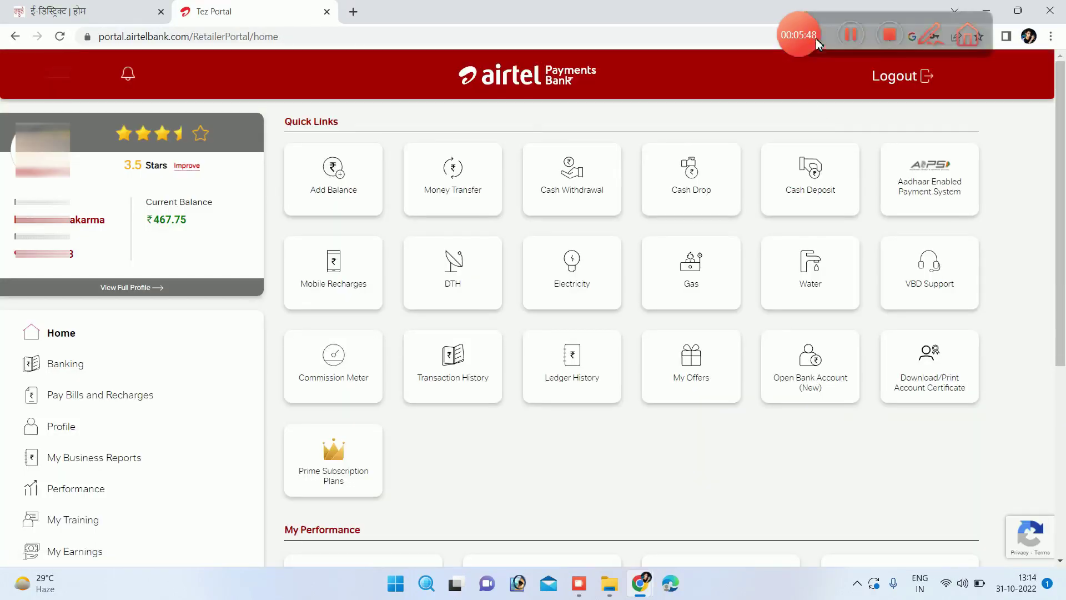